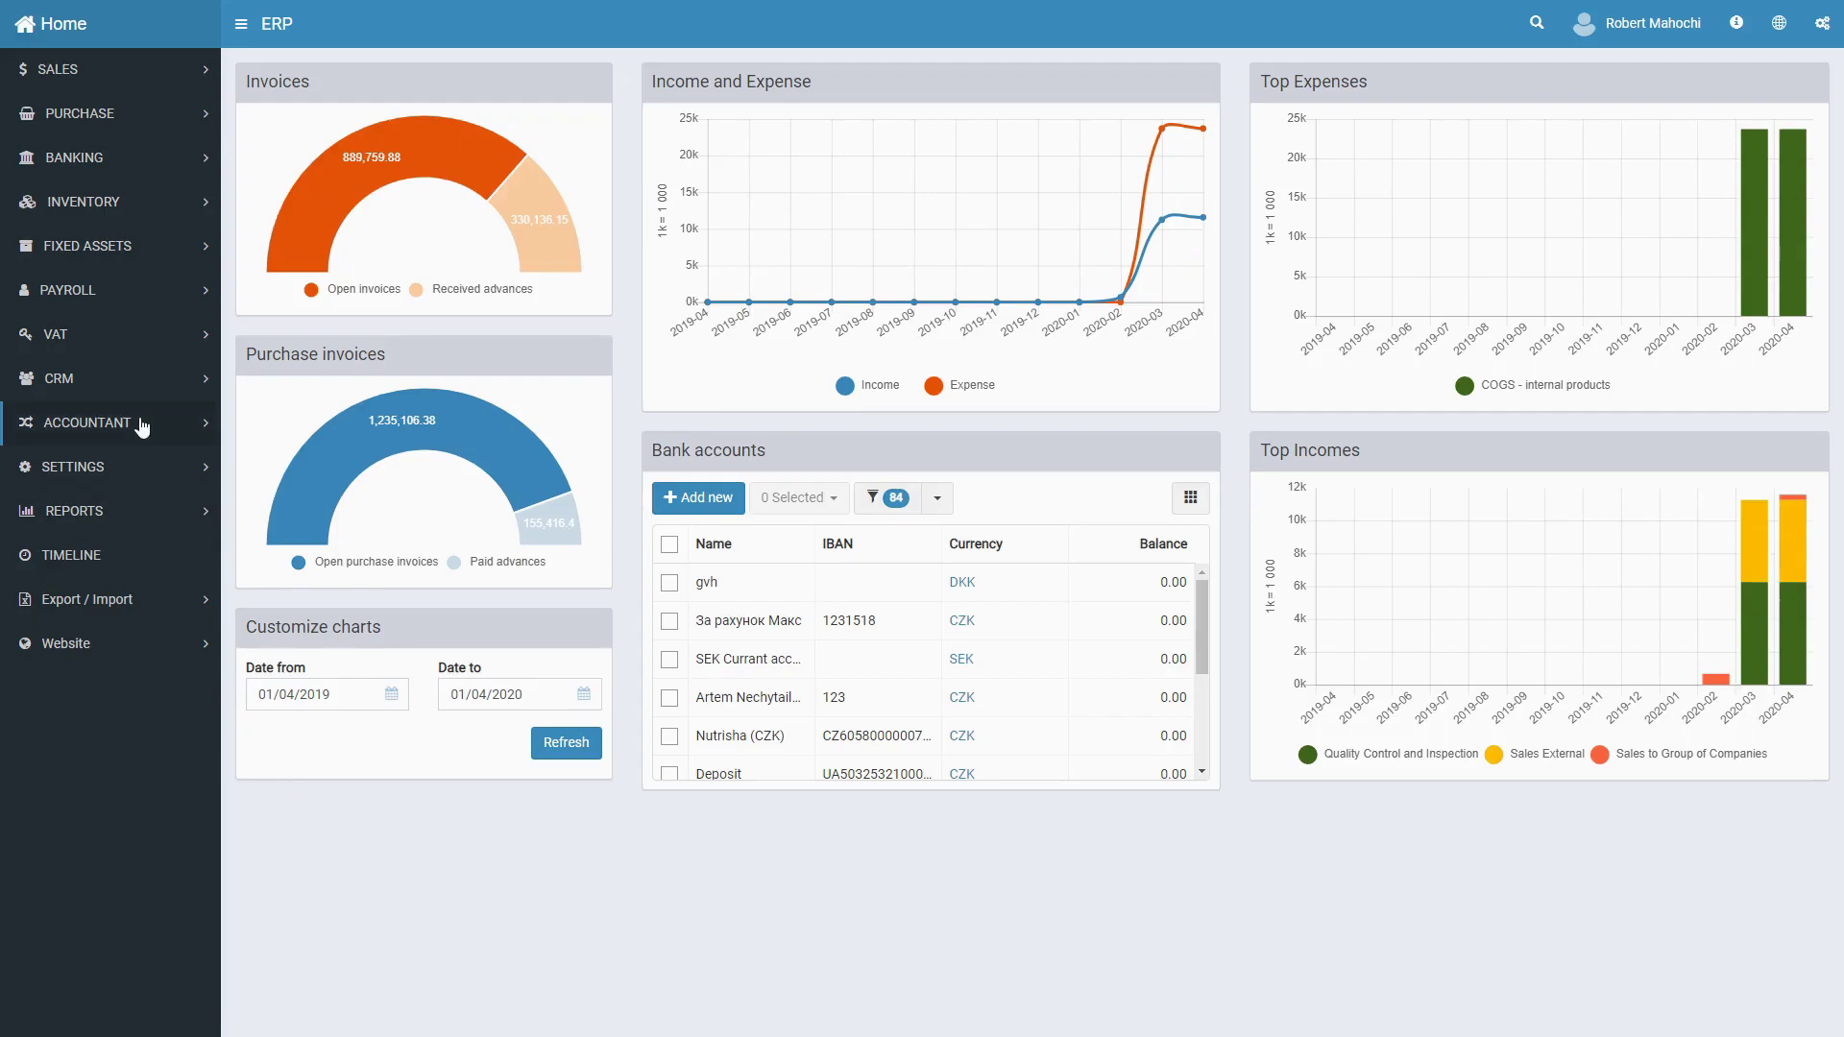
# - Go to the VAT office list under the VAT section of the sidebar
pyautogui.click(99, 341)
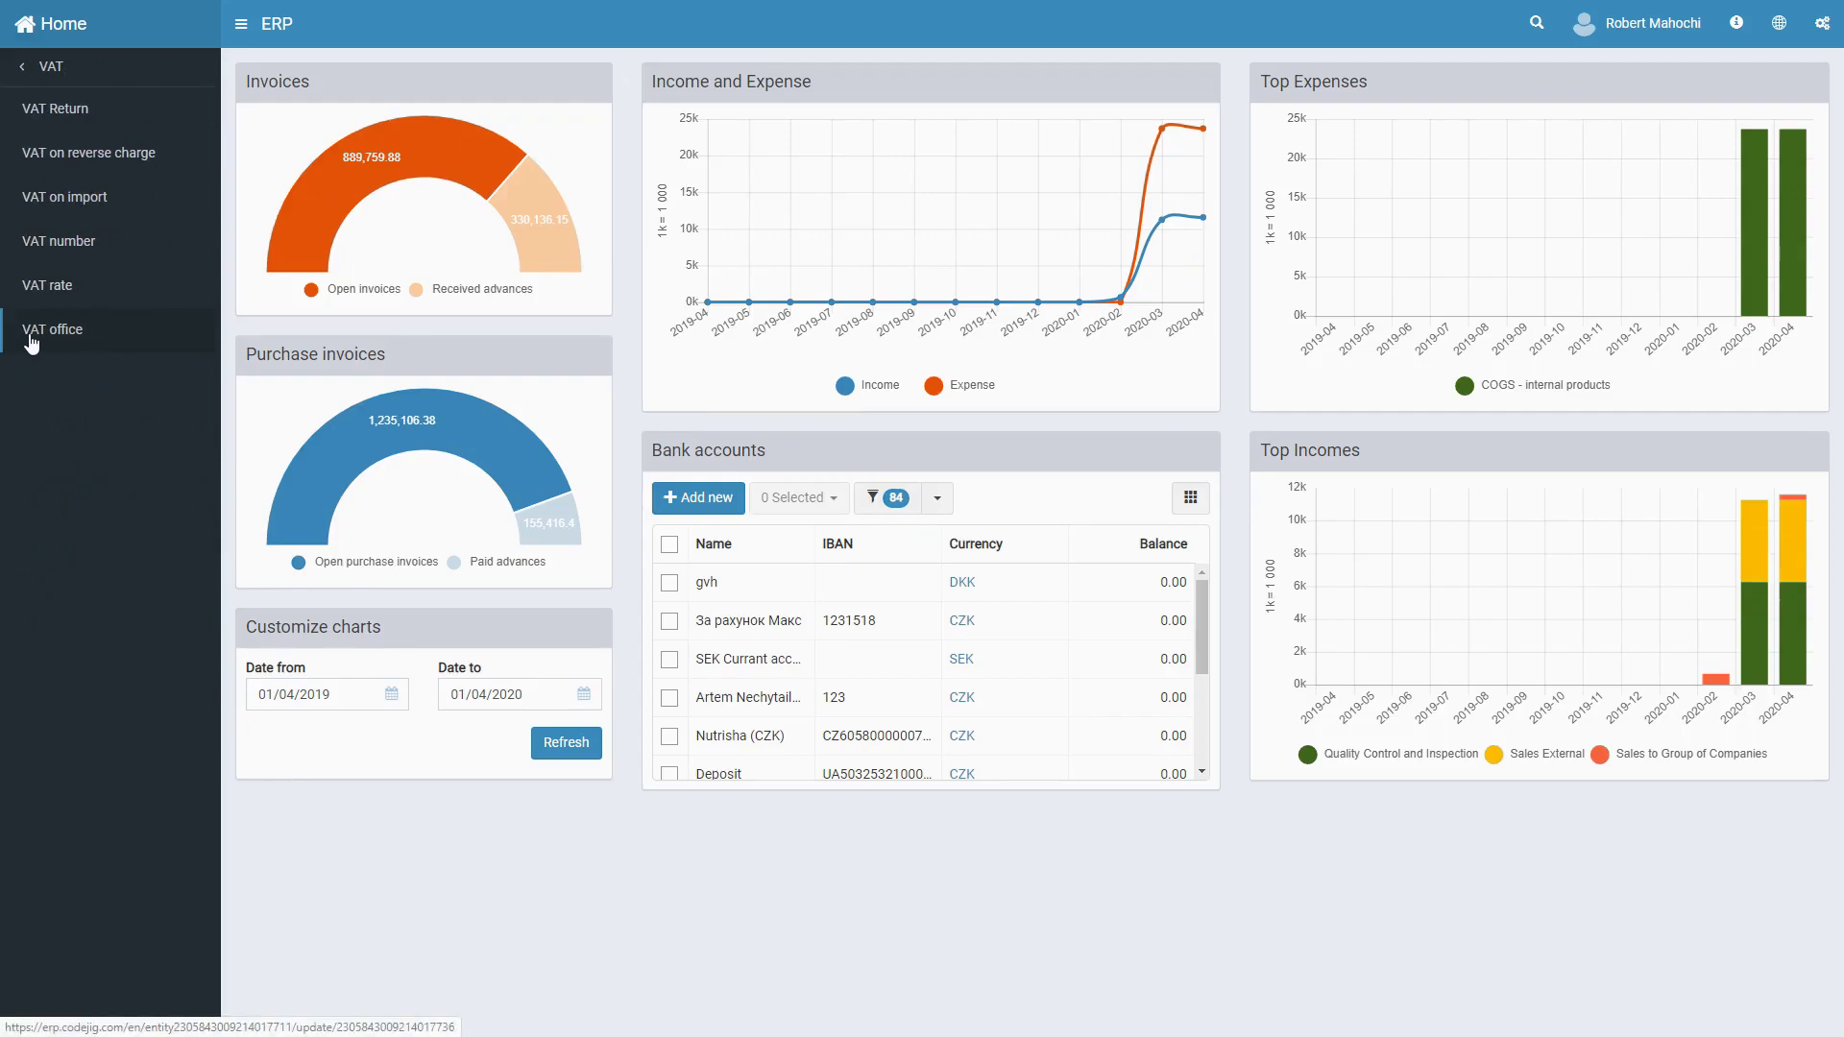
pyautogui.click(111, 341)
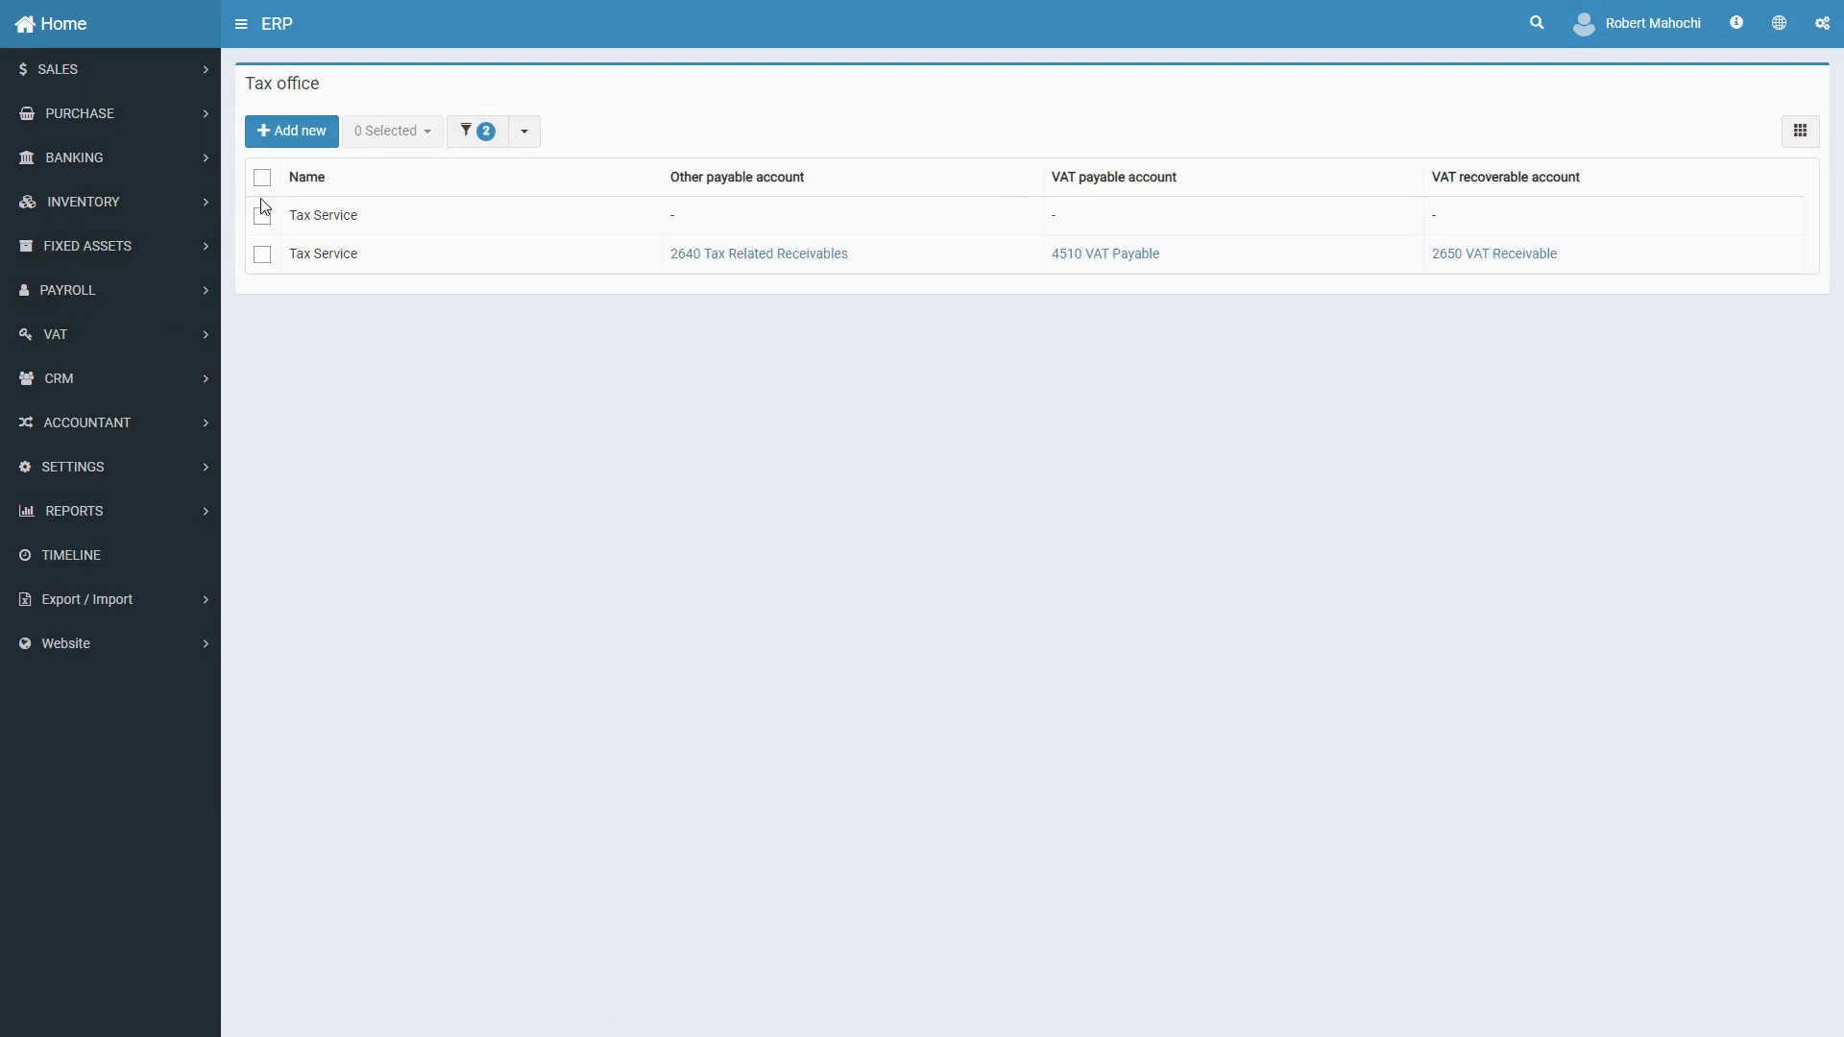
# - Add a new company named 'Tax office' with registration number 035465468
pyautogui.click(295, 131)
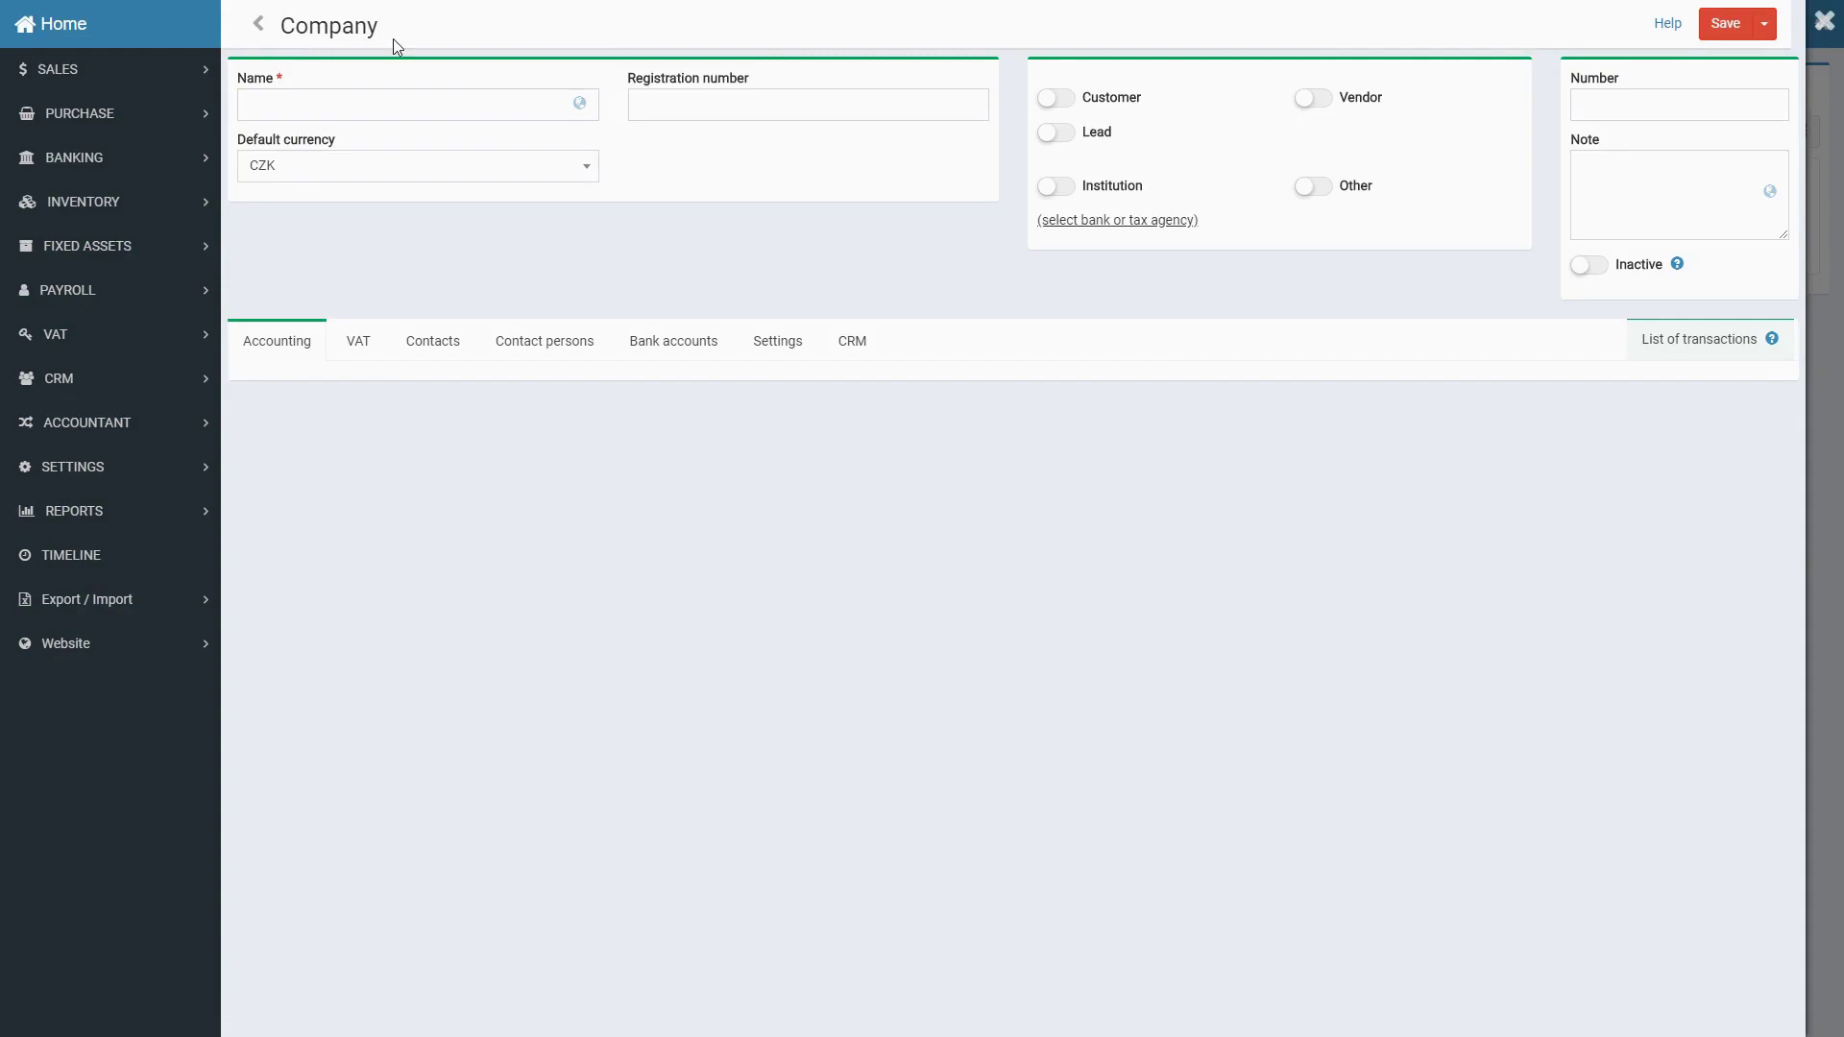
pyautogui.click(432, 108)
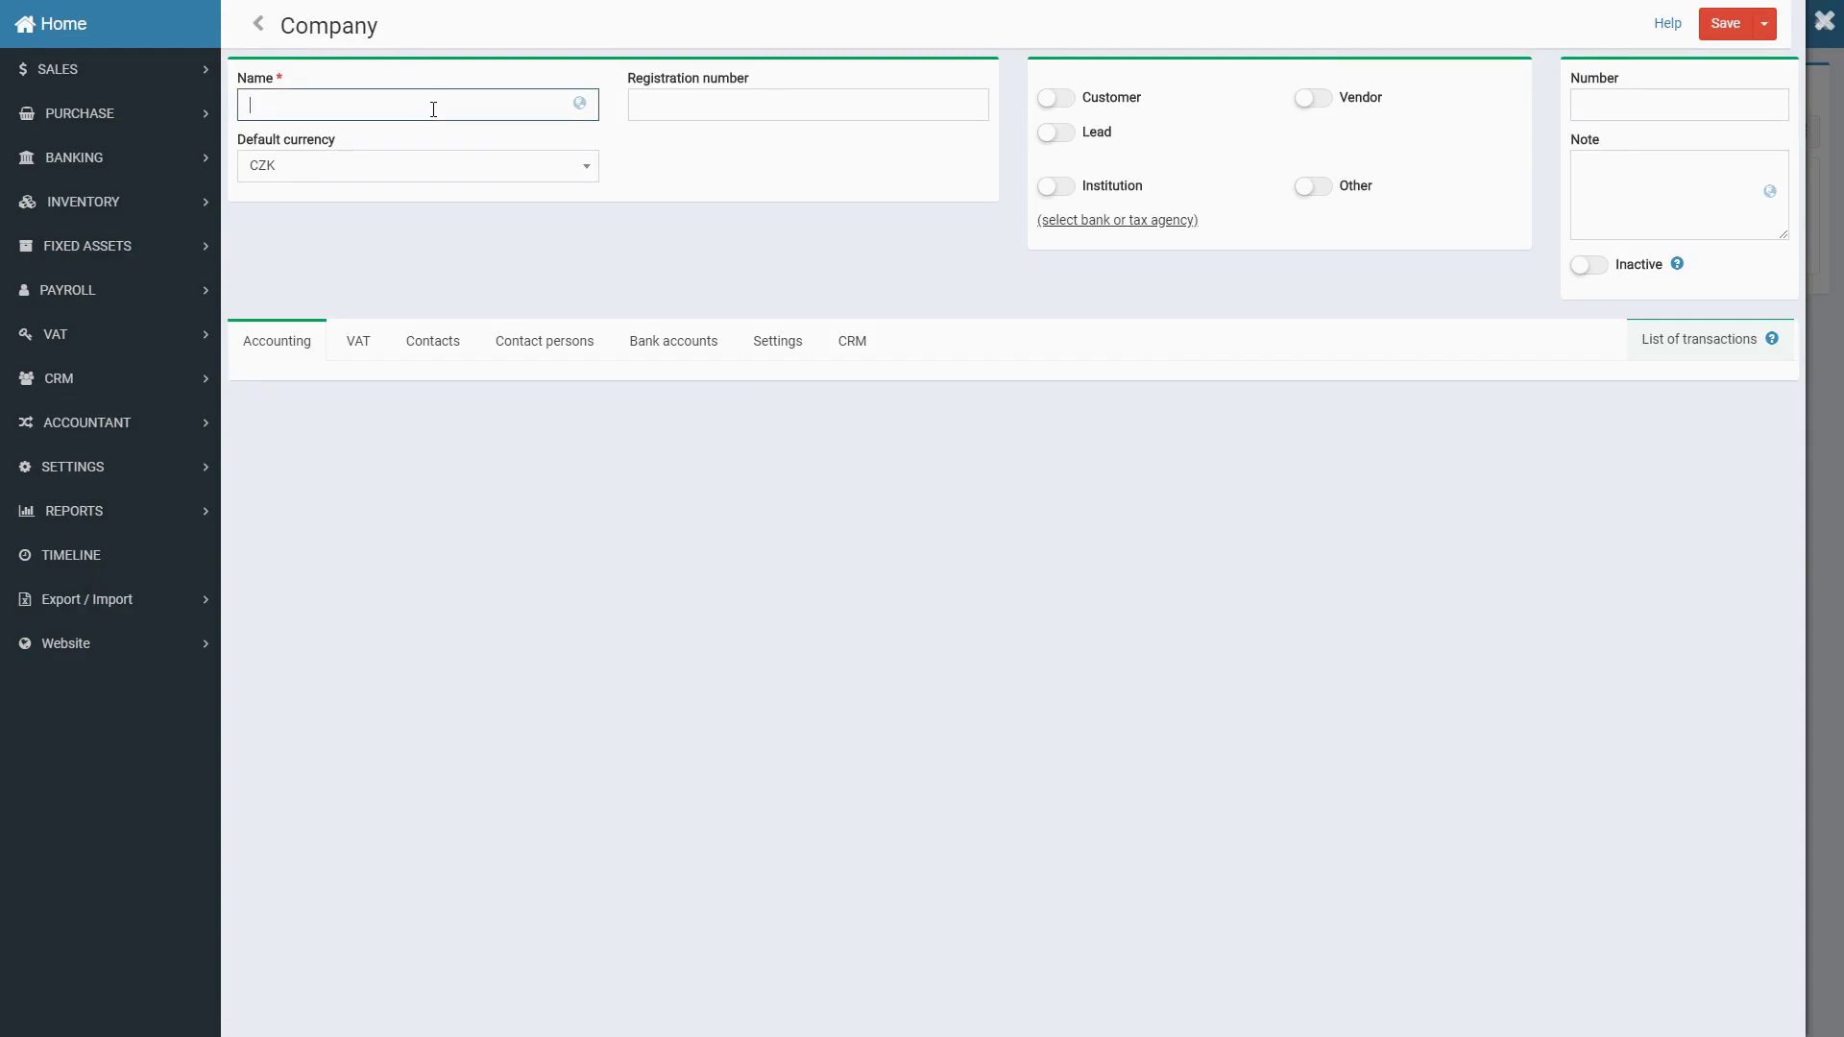
pyautogui.write('Tax o')
pyautogui.write('ffice')
pyautogui.click(772, 116)
pyautogui.write('03')
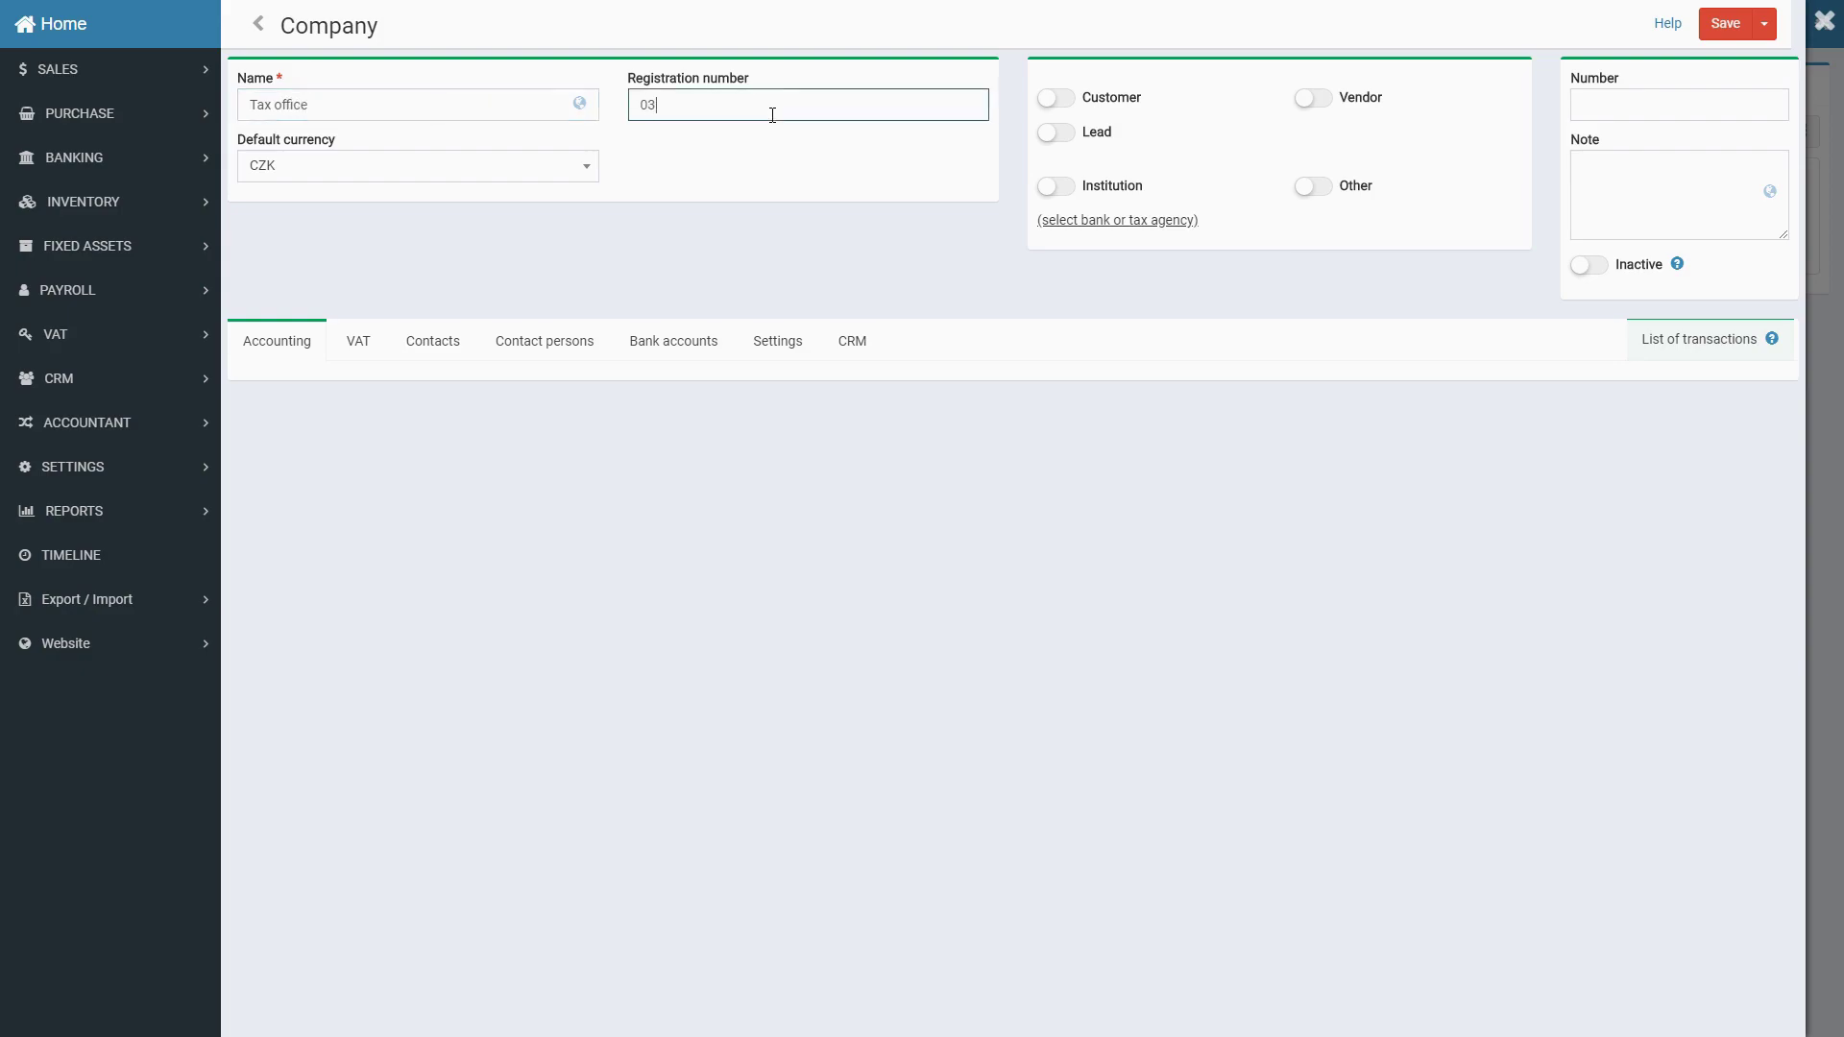
pyautogui.write('5465468')
pyautogui.click(415, 177)
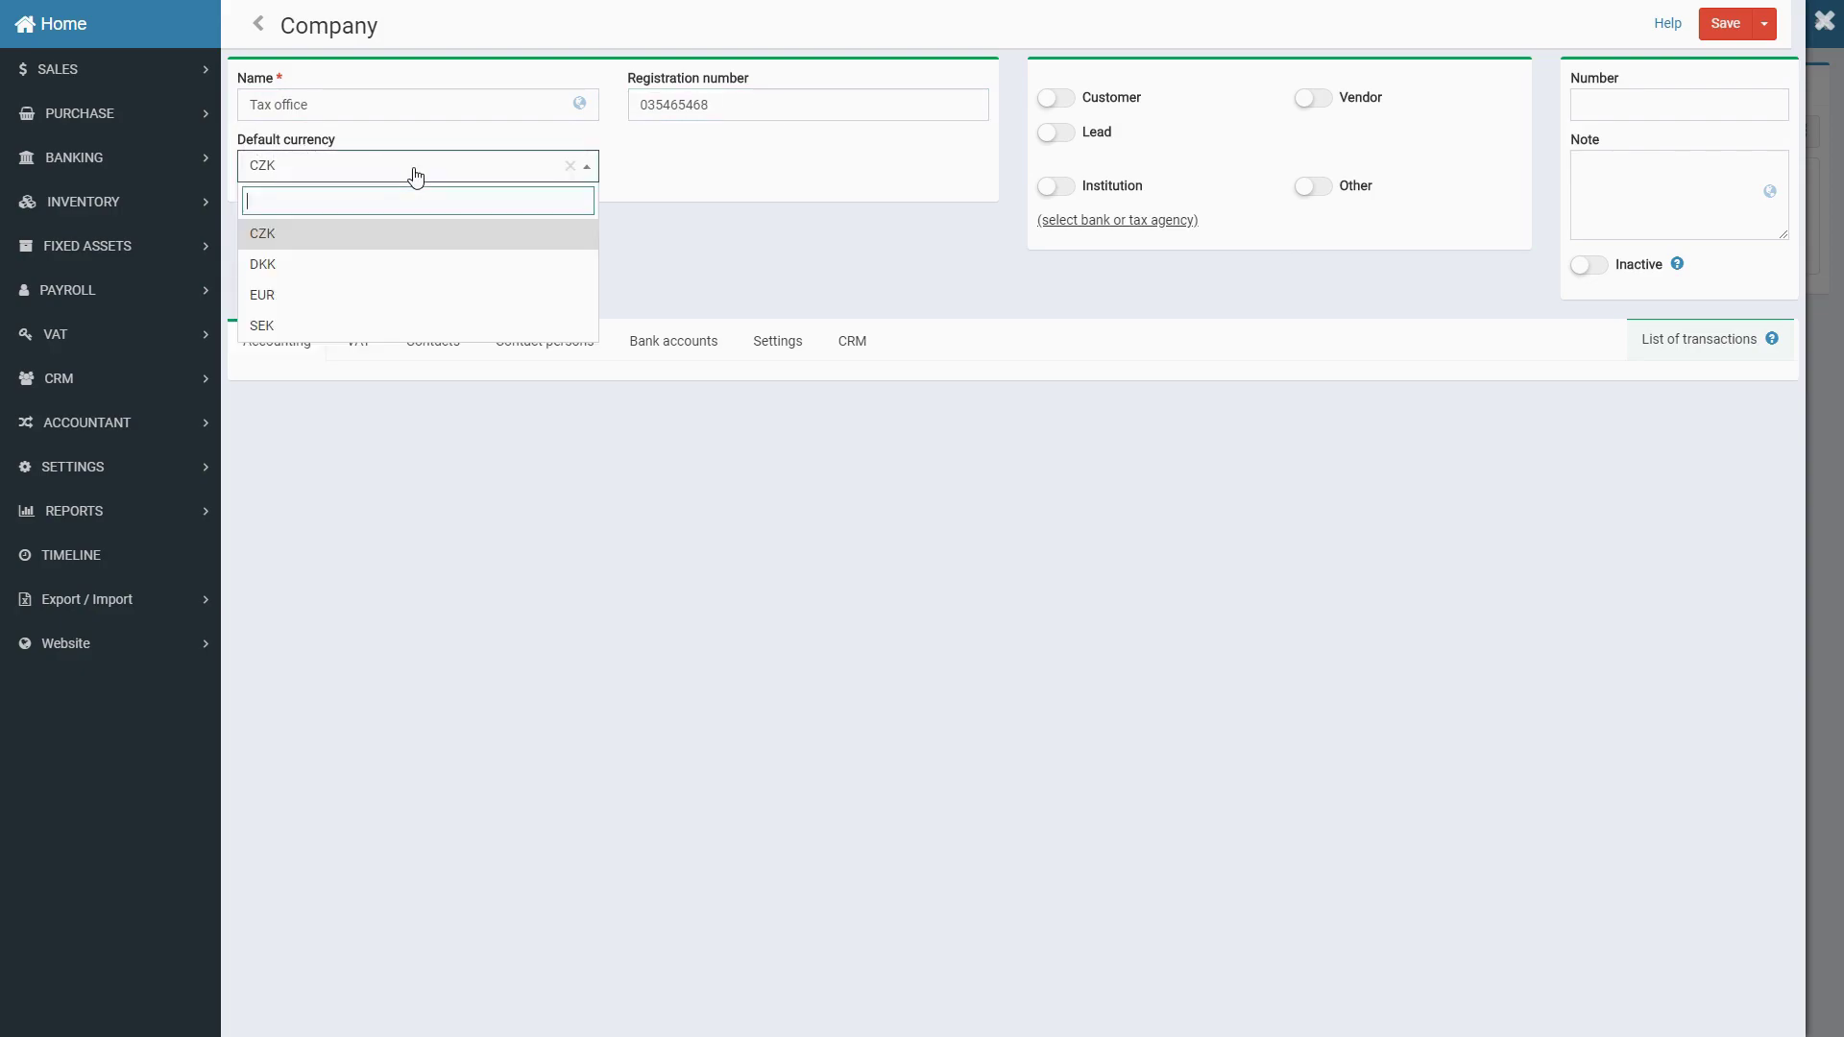
pyautogui.click(416, 177)
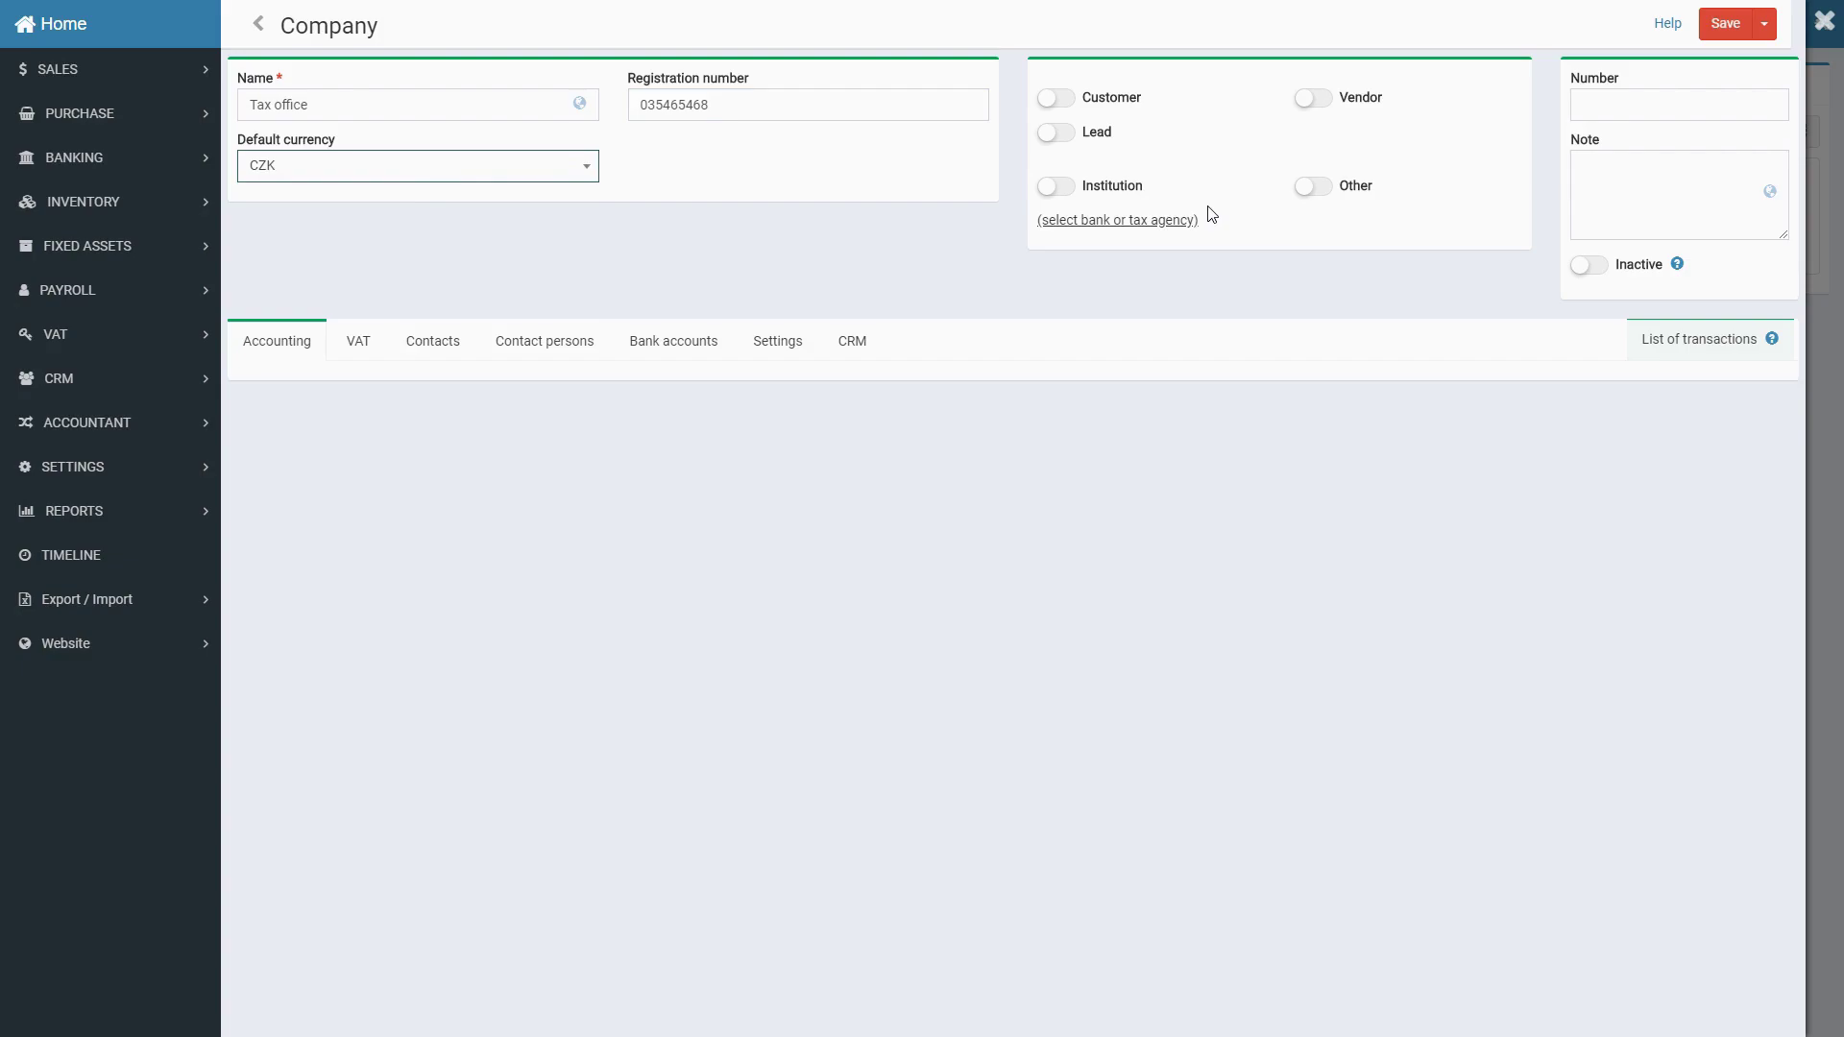
# - Mark the company as an institution with institution type Tax office
pyautogui.click(1056, 190)
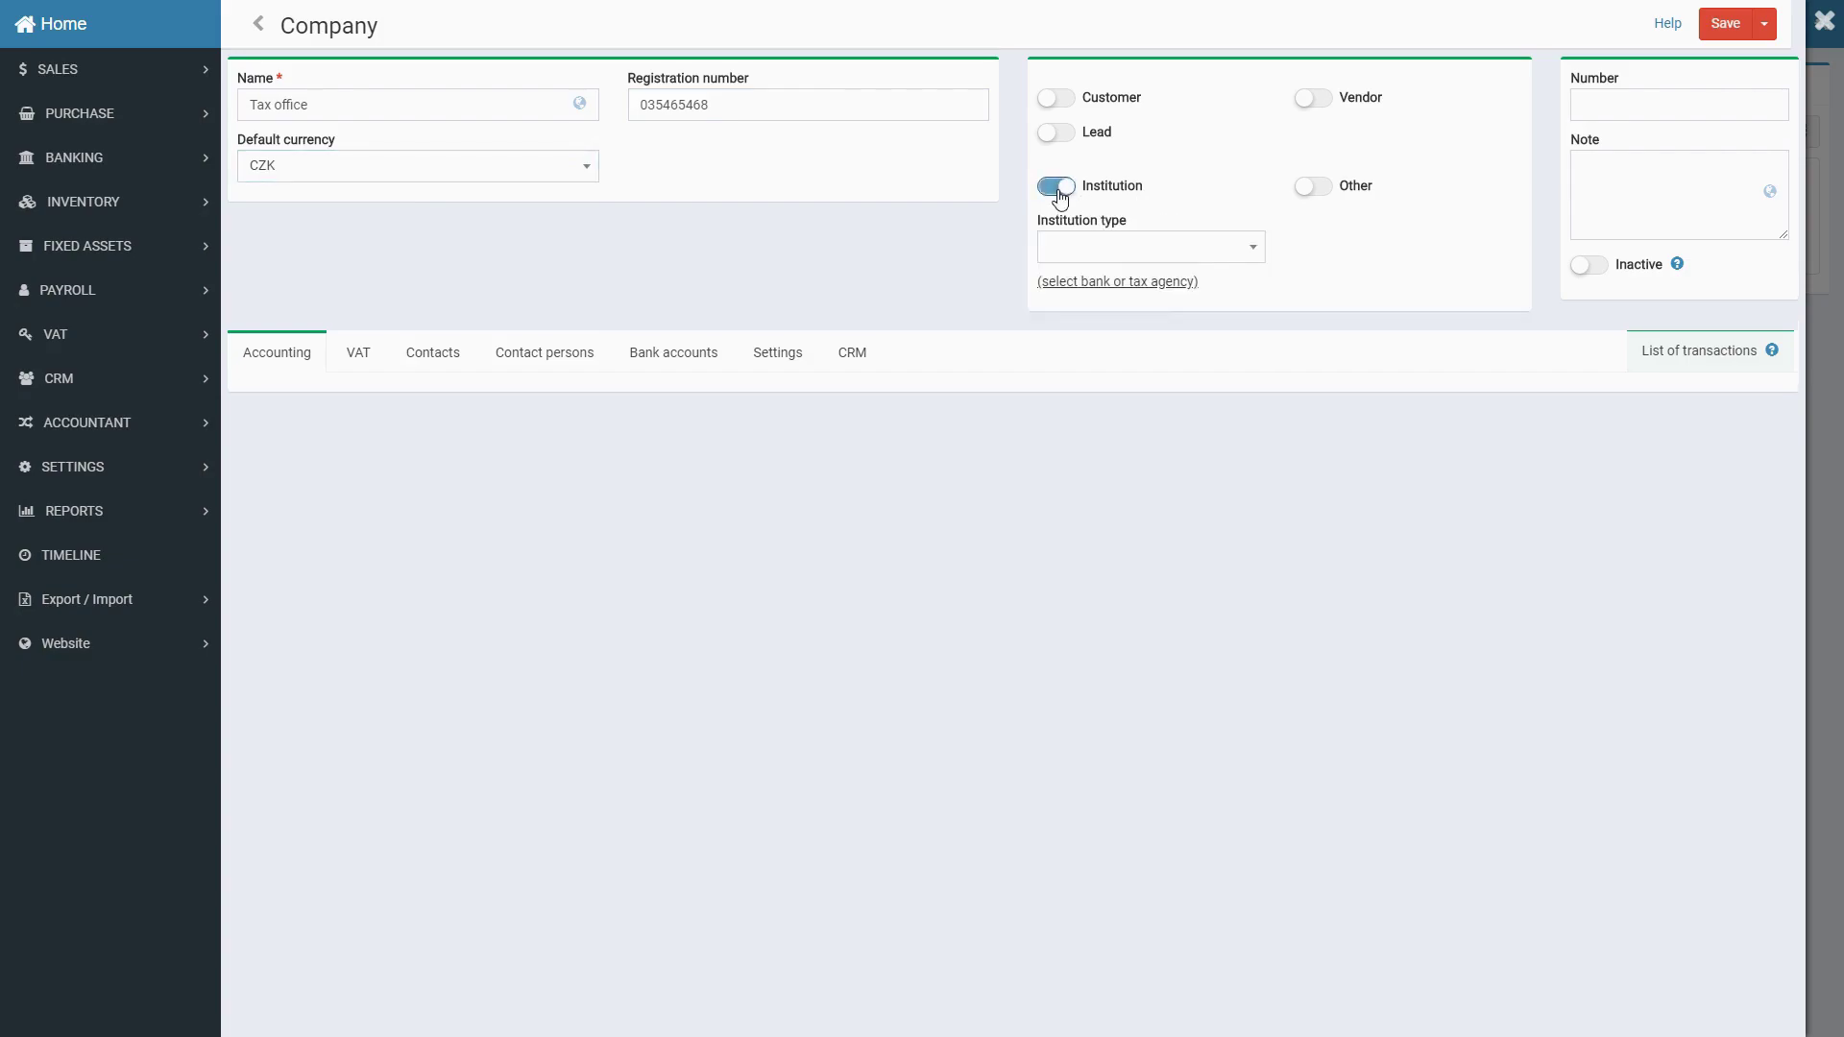
pyautogui.click(1148, 256)
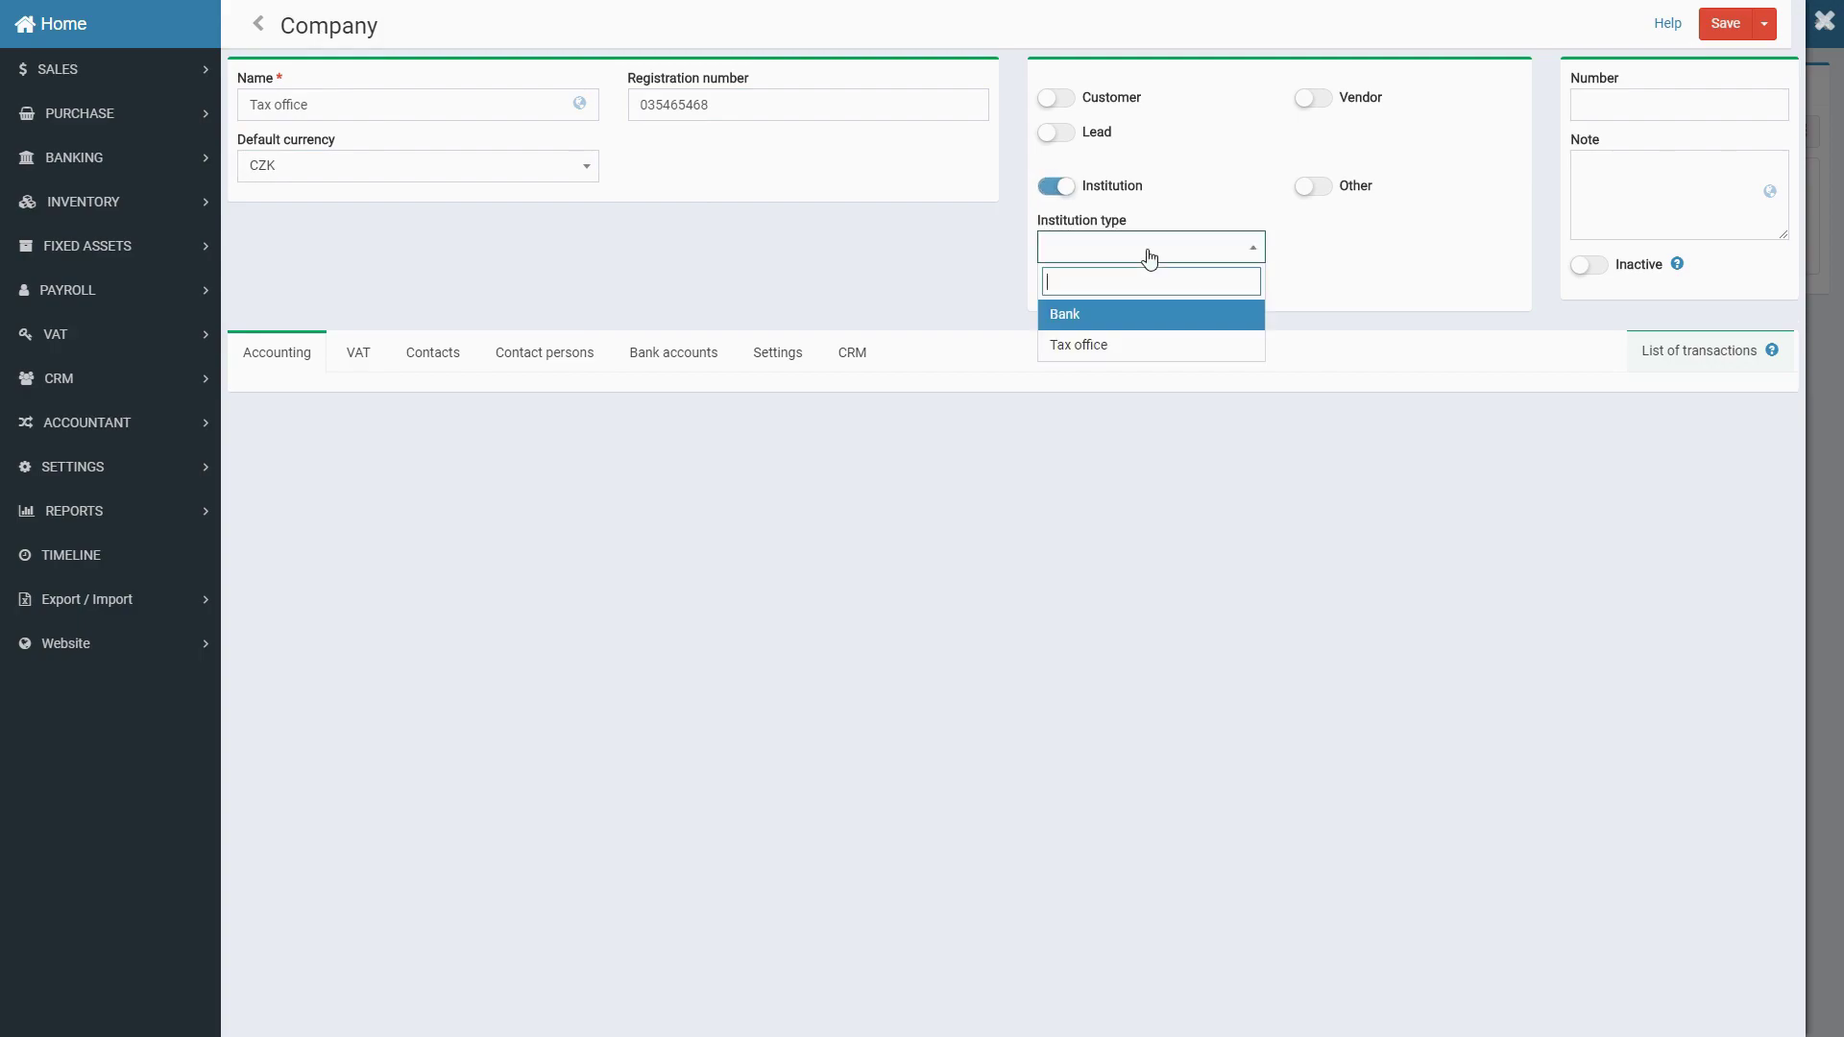
pyautogui.click(1132, 348)
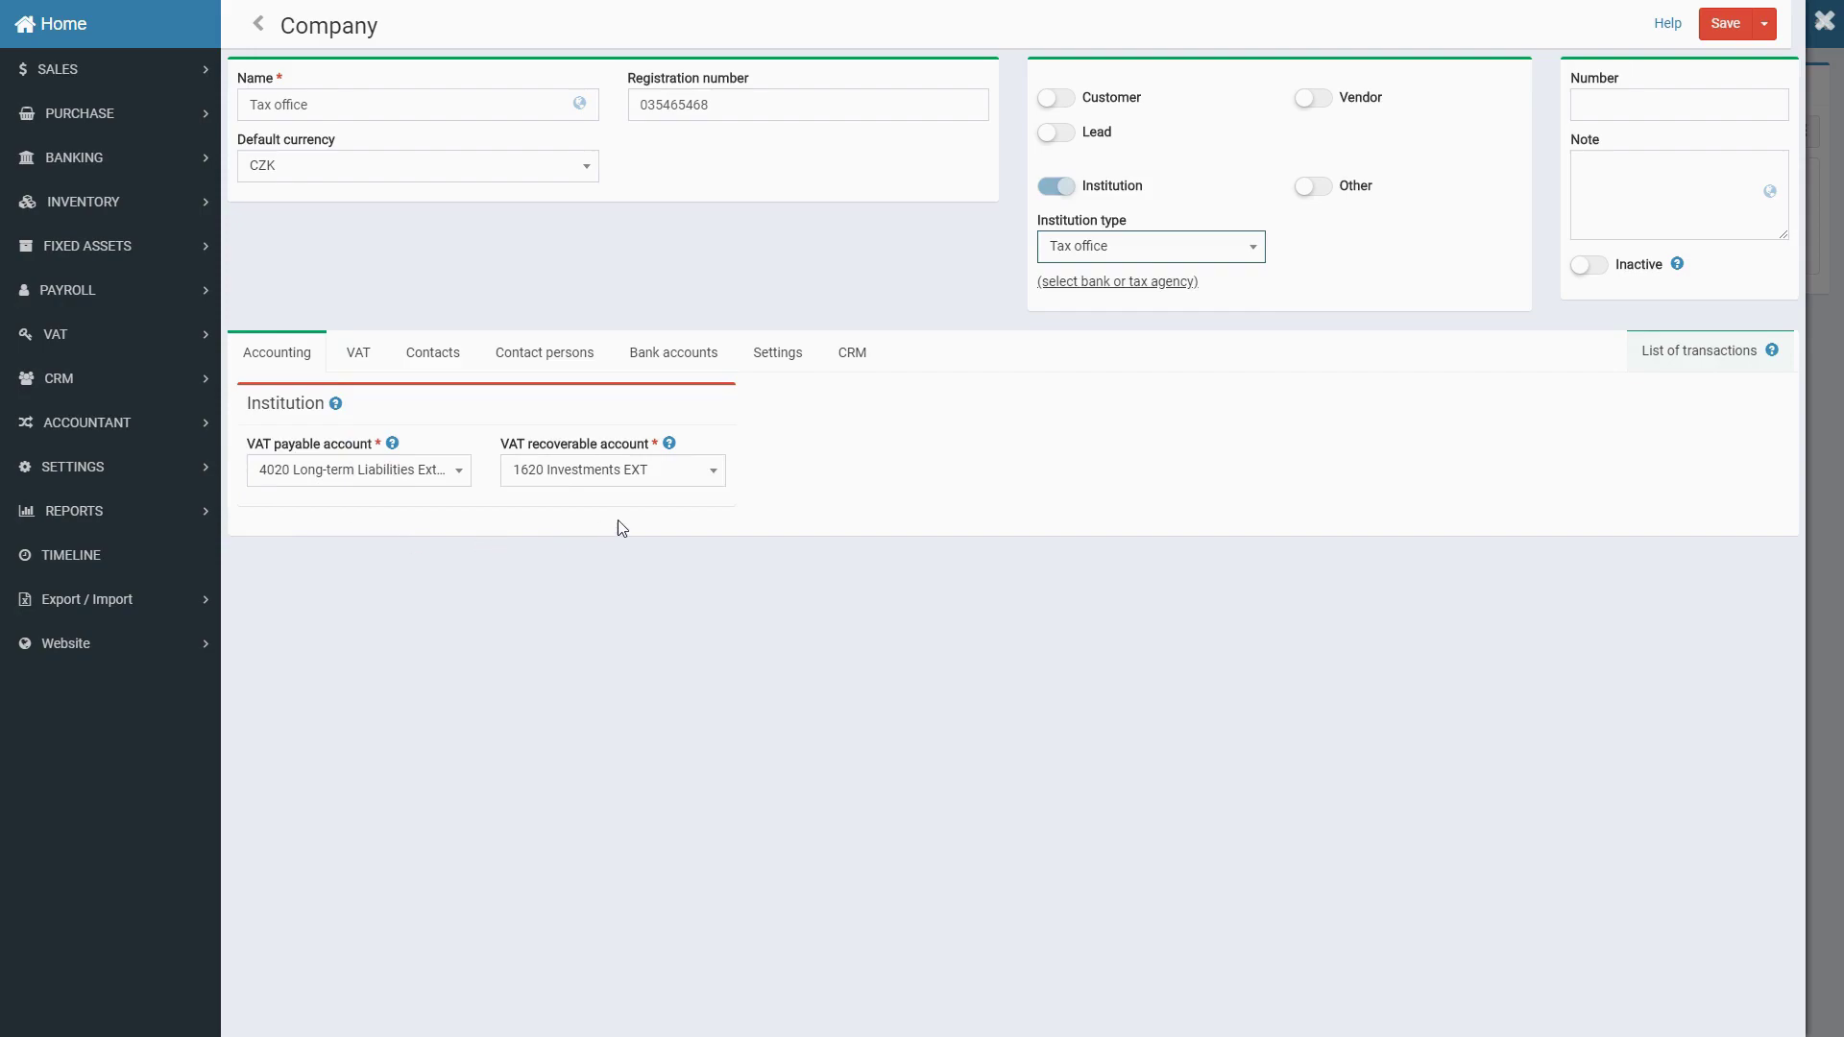
# - Check the VAT payable account choices, then review the VAT, Contacts and Contact persons tabs
pyautogui.click(379, 475)
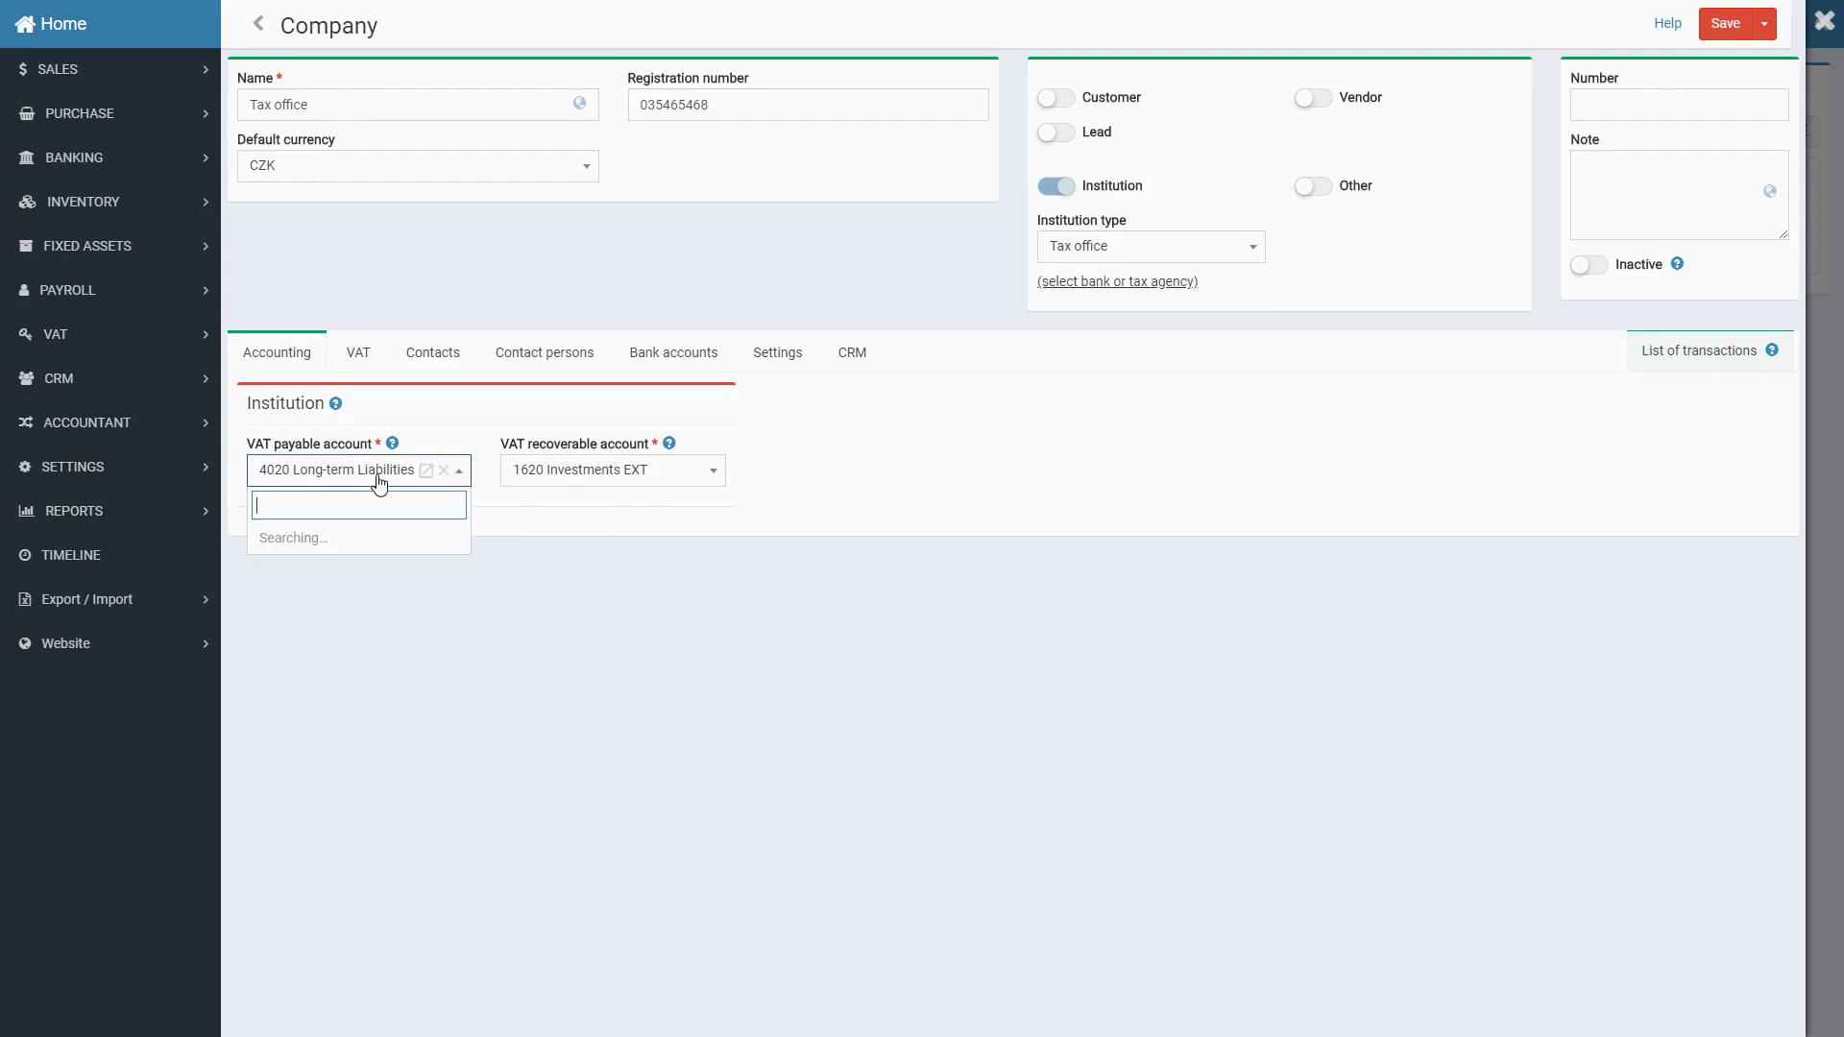
pyautogui.click(378, 484)
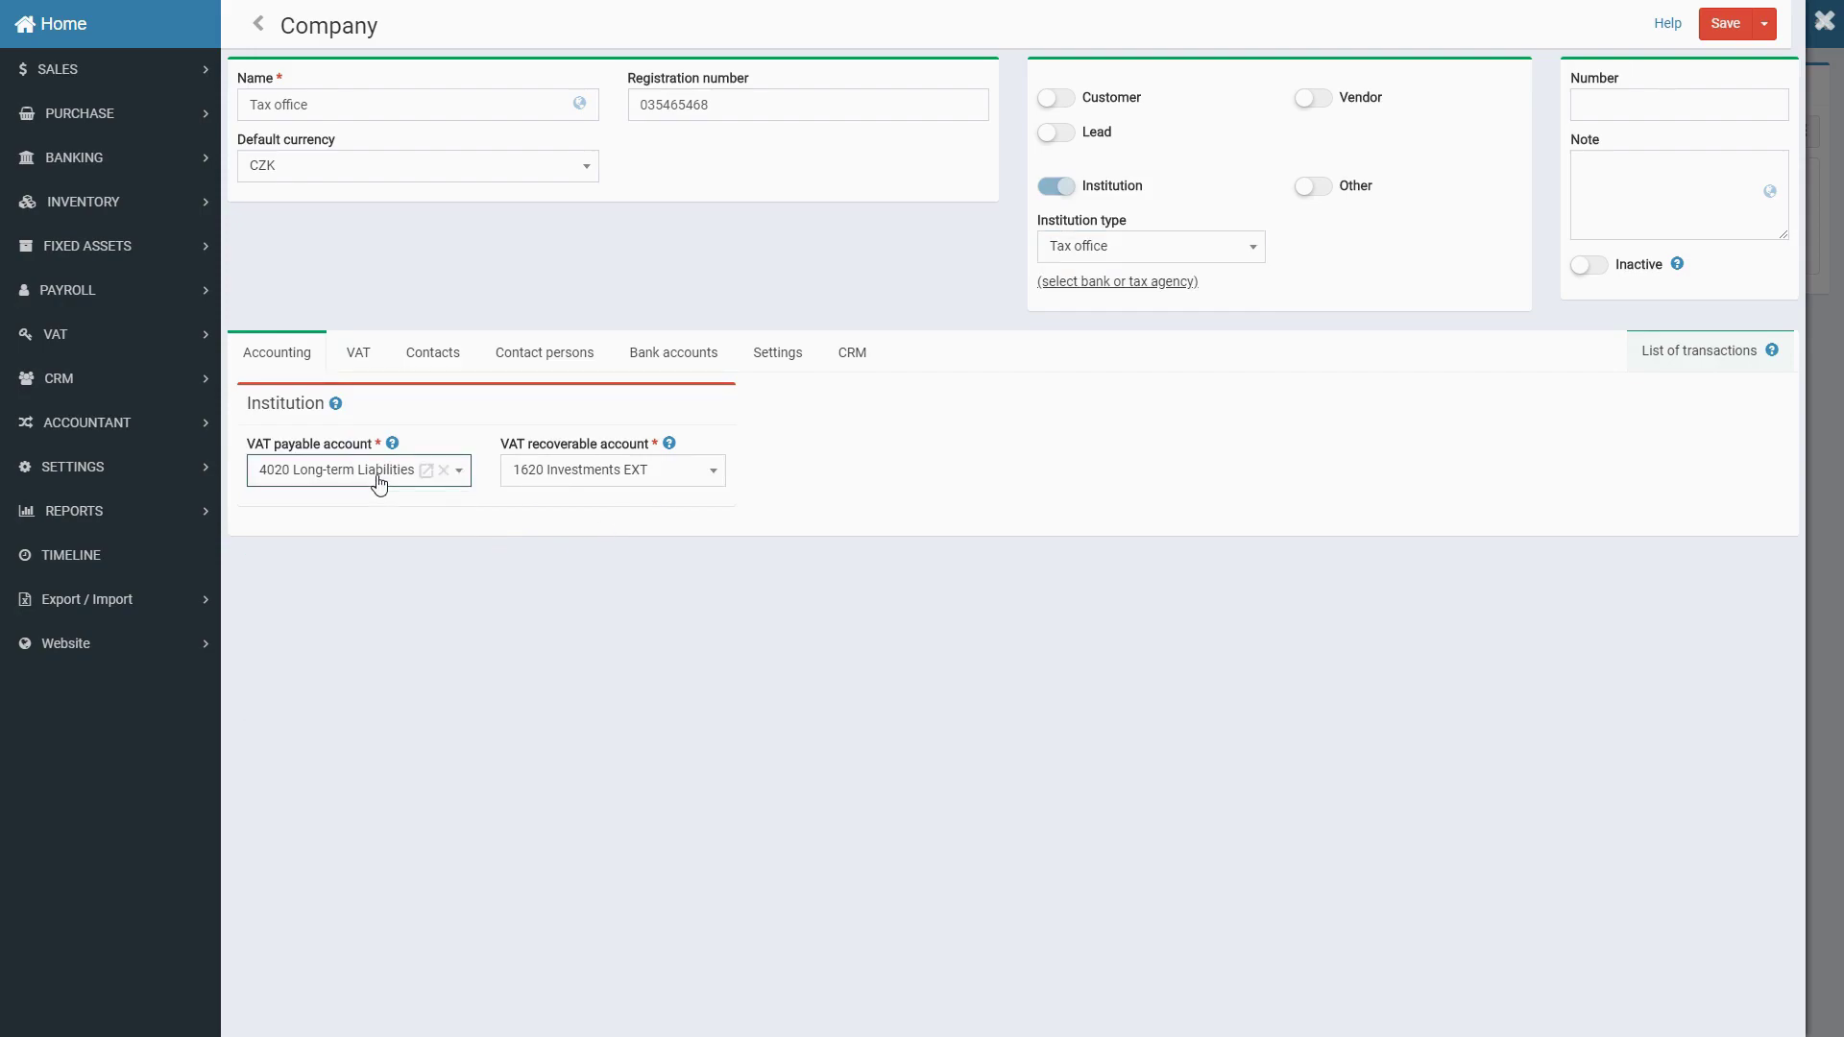
pyautogui.click(380, 361)
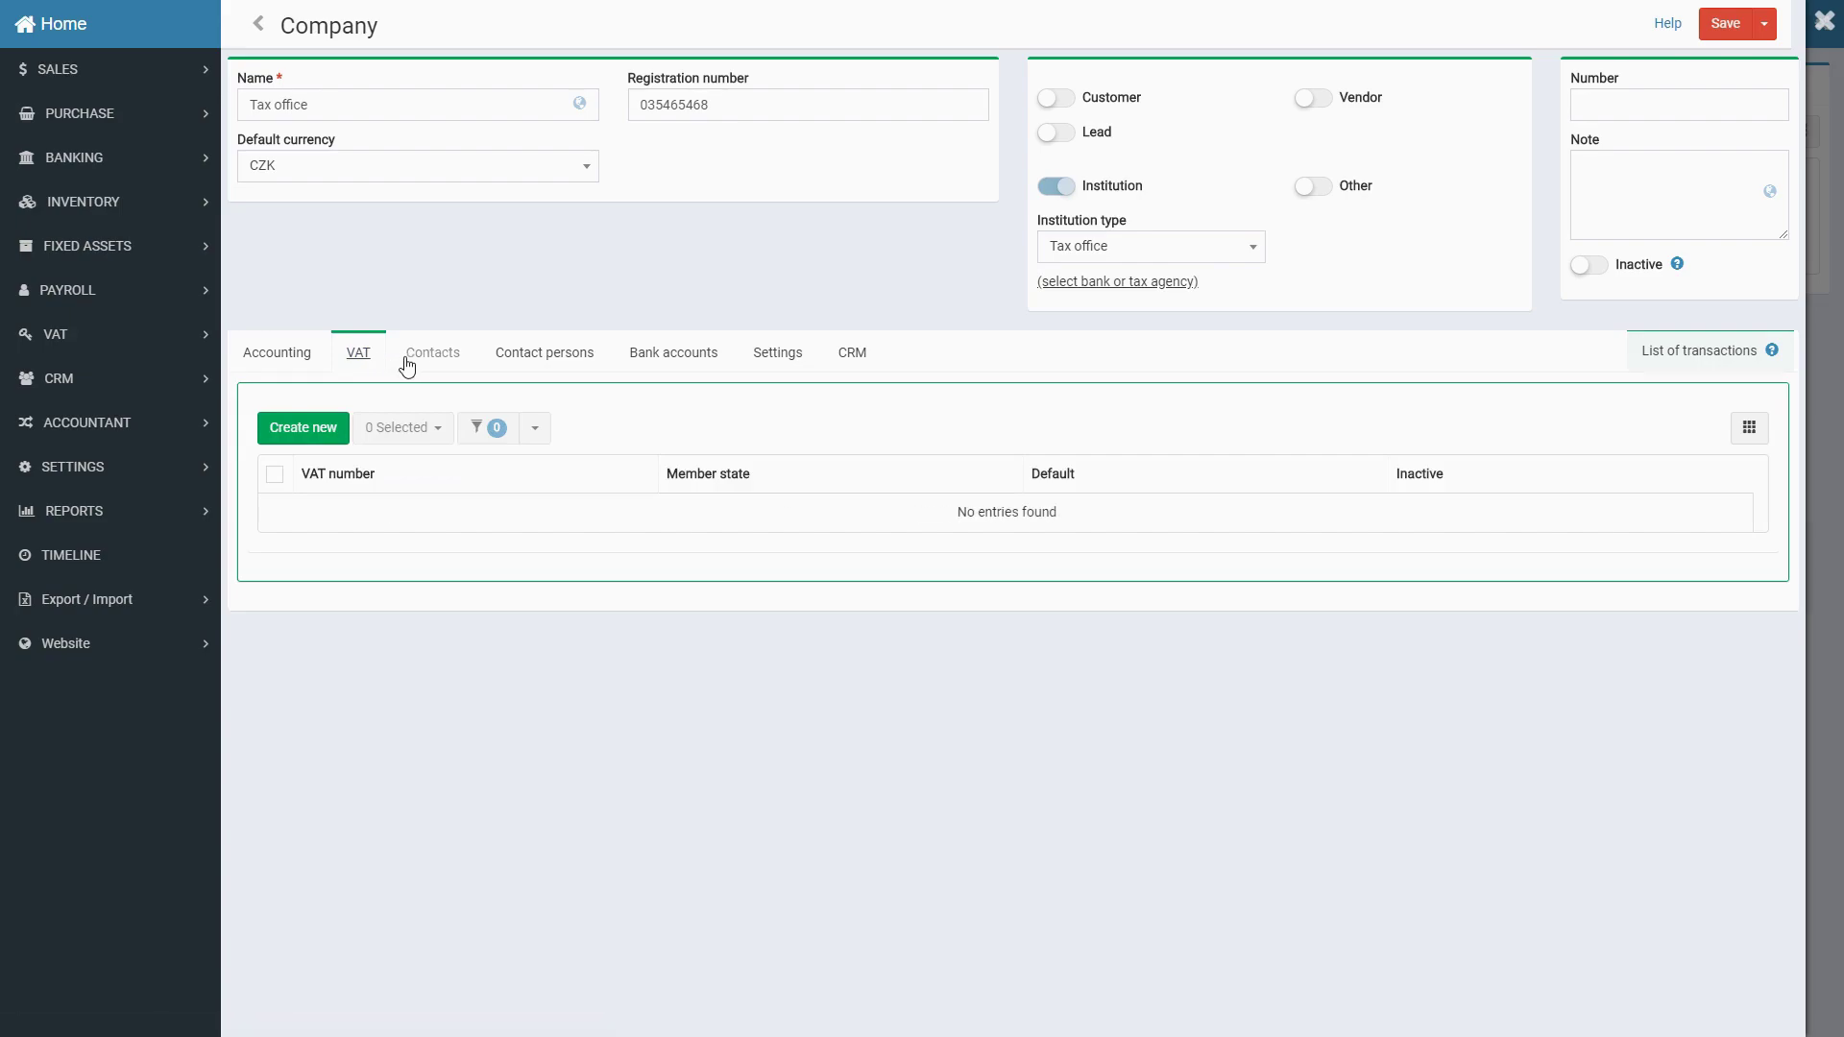
pyautogui.click(459, 364)
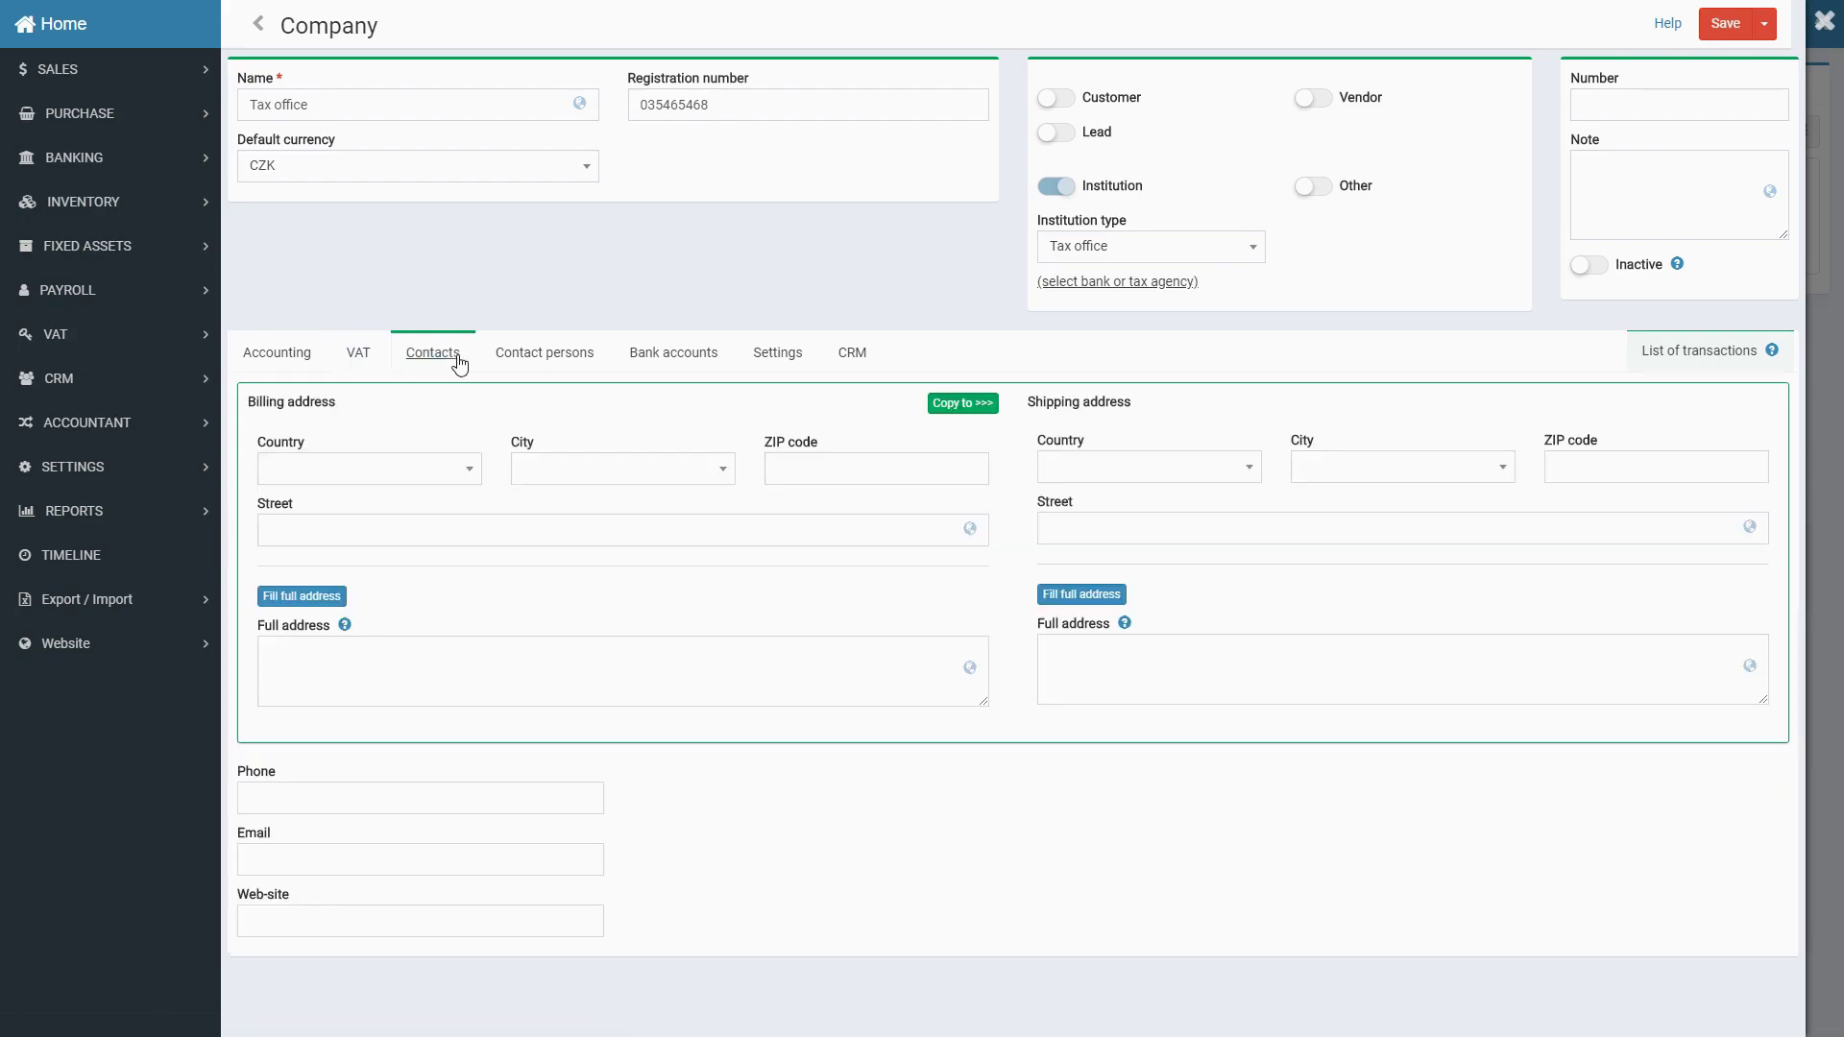
pyautogui.click(596, 363)
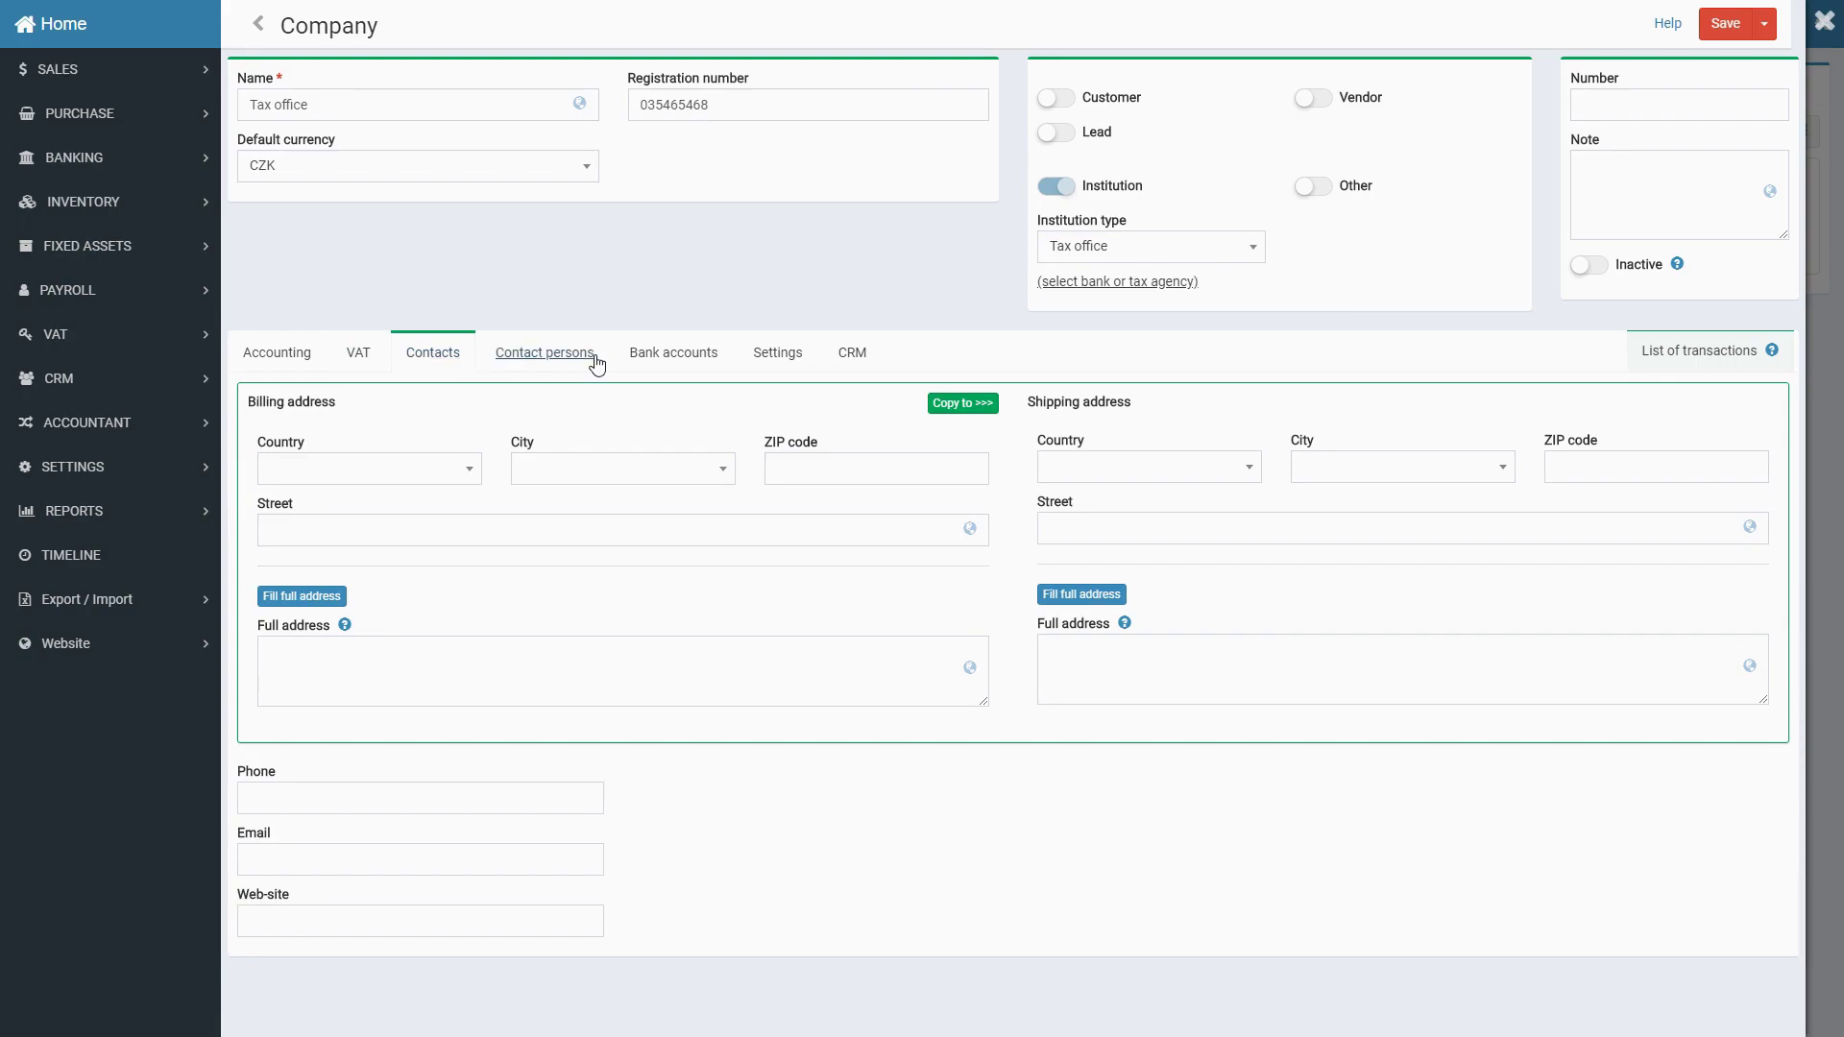